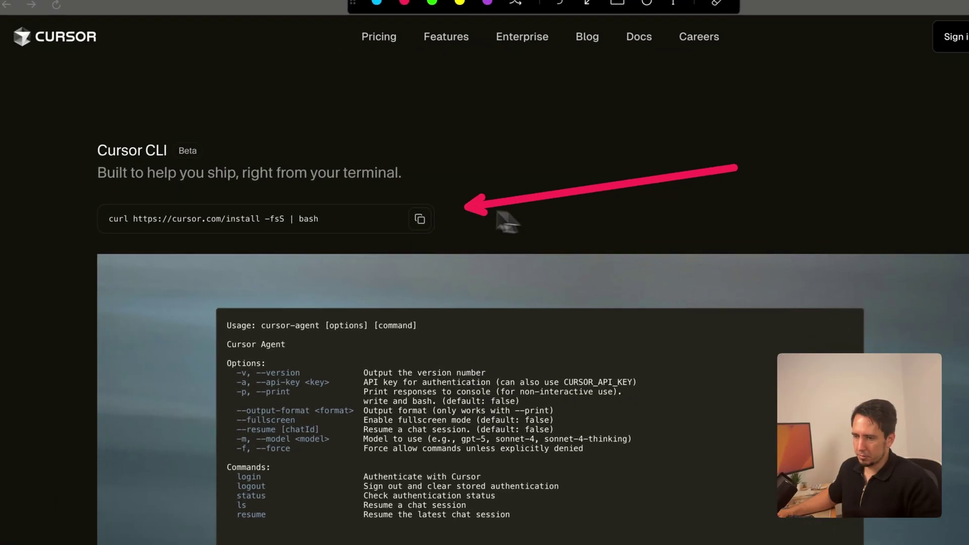
Copy the curl install command from cursor.com's Cursor CLI page
click(422, 219)
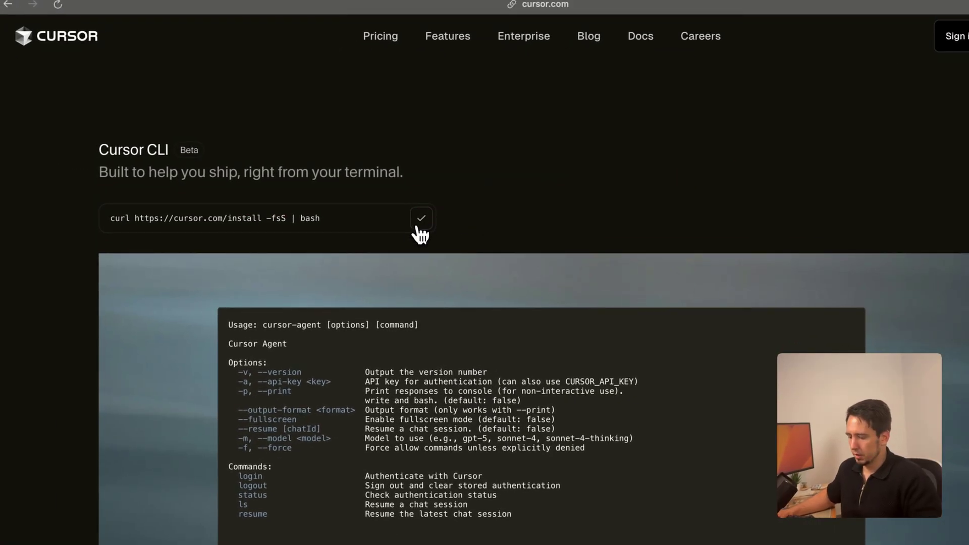
Install the Cursor Agent CLI by running the curl installer in Cursor's terminal
key(super+Tab)
key(super+v)
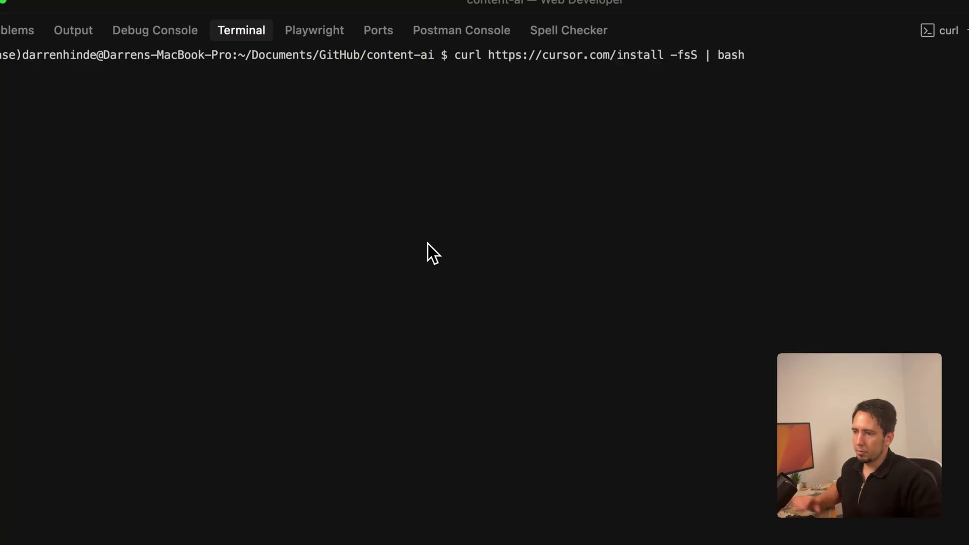
key(Return)
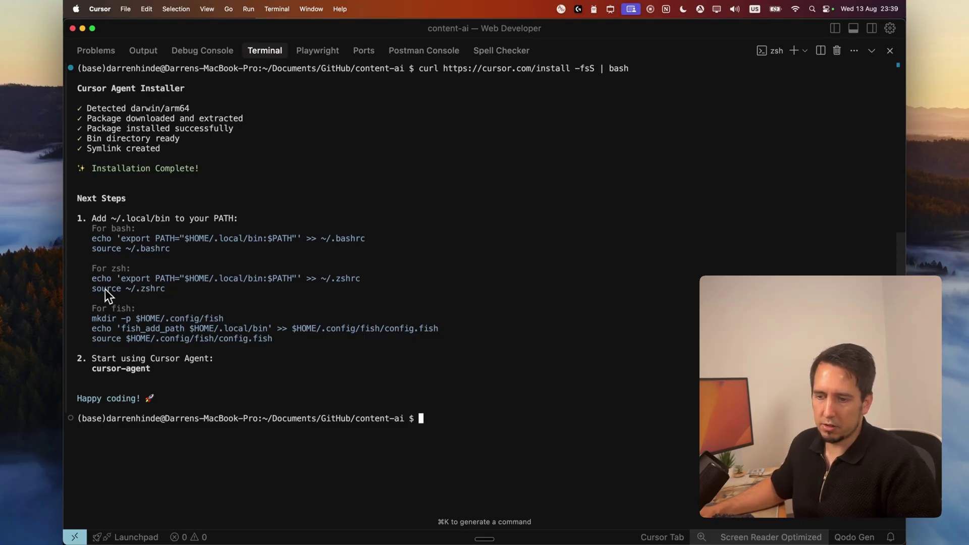
Add ~/.local/bin to PATH by running the zsh echo export line into ~/.zshrc
drag(91, 278, 364, 279)
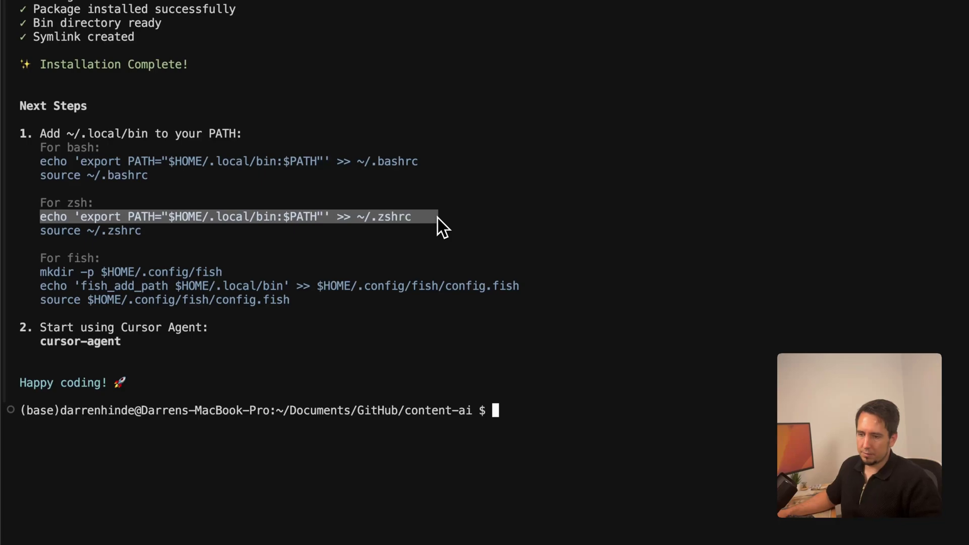
key(super+c)
click(548, 396)
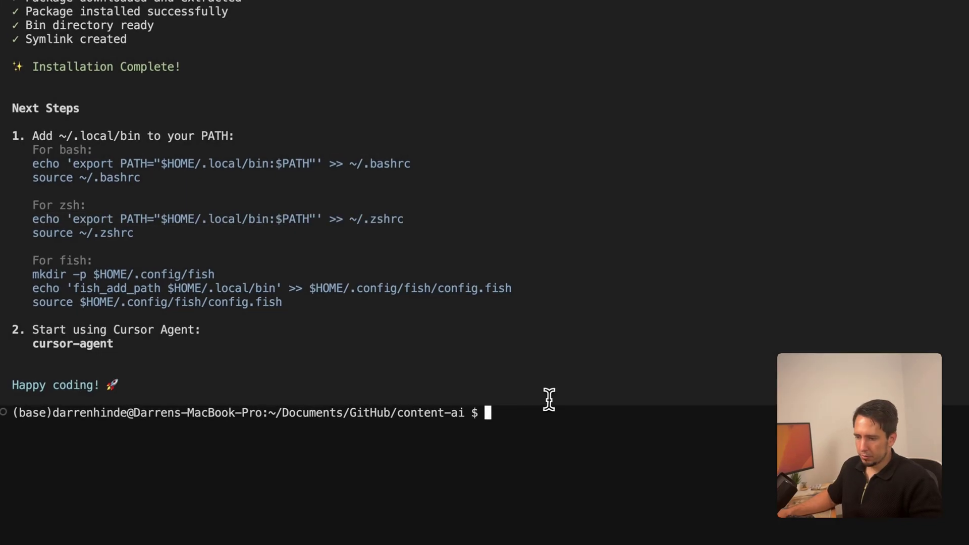
key(super+v)
key(Return)
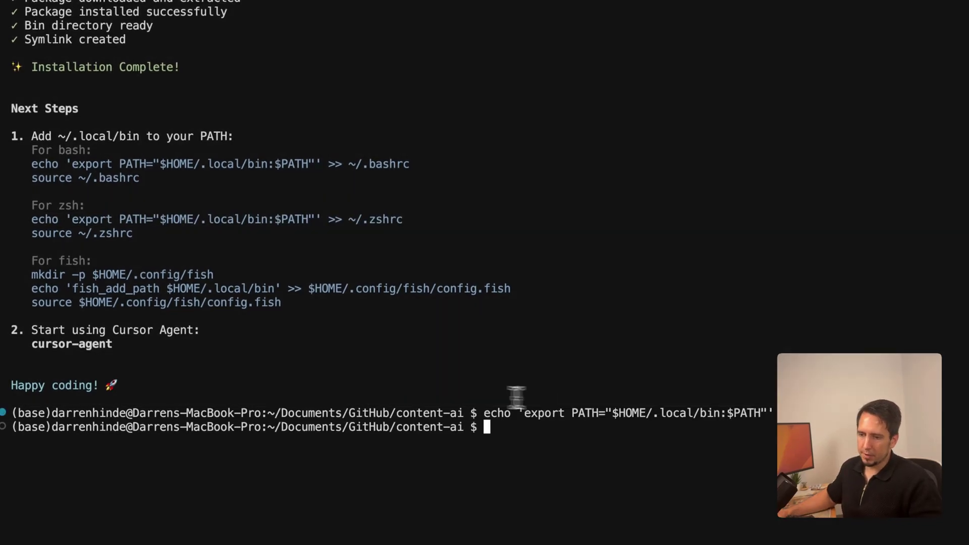
Reload the shell with source ~/.zshrc and clear the terminal
mouse_move(153, 233)
mouse_down()
mouse_move(31, 233)
mouse_move(144, 233)
mouse_up()
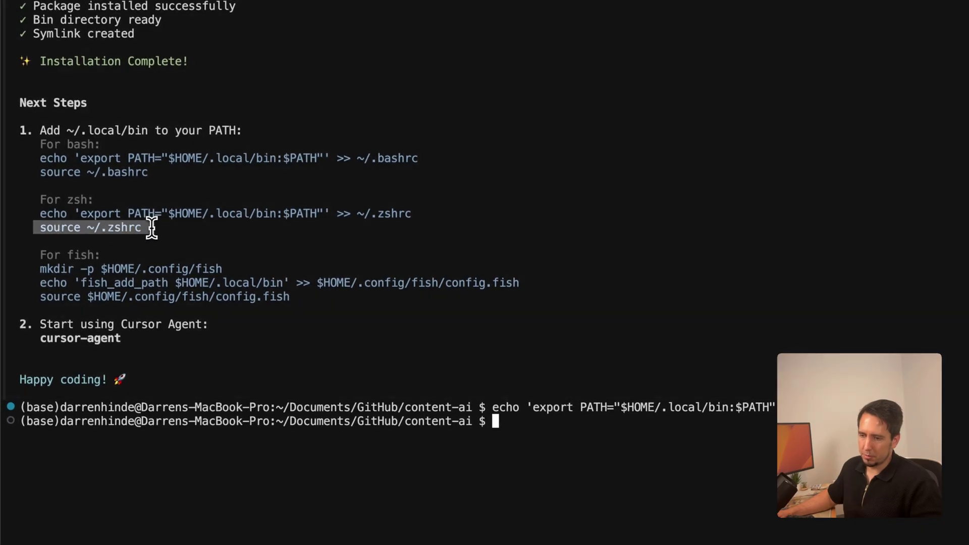
key(super+c)
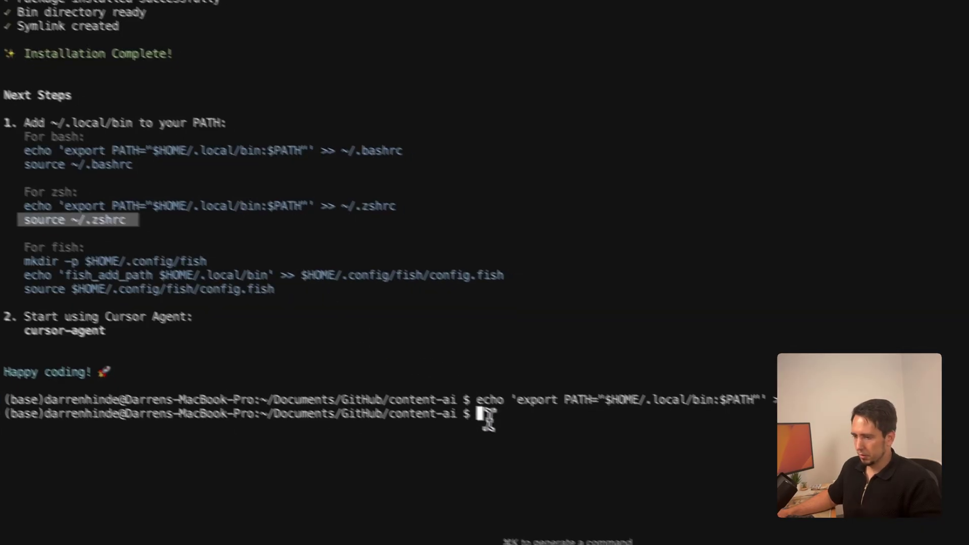
click(500, 421)
key(super+v)
key(Return)
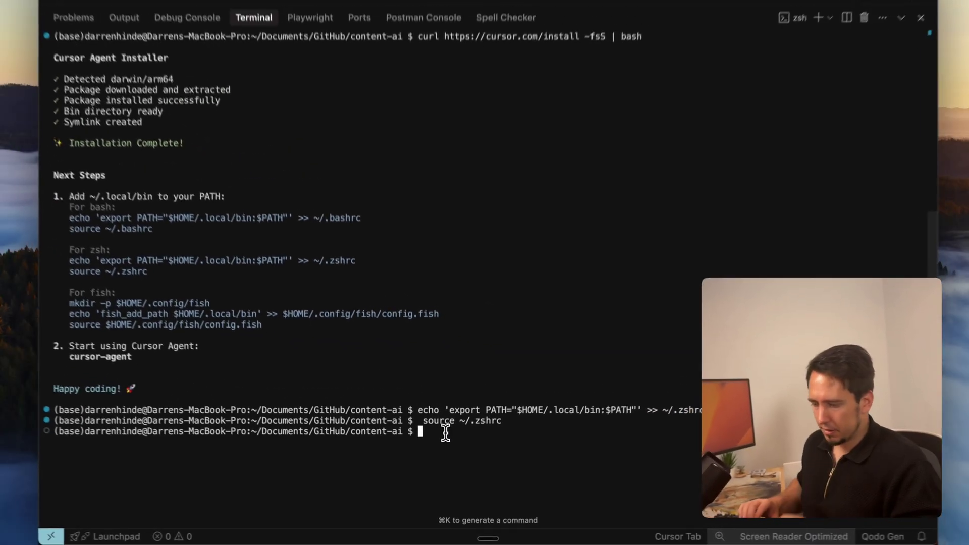
text(clear)
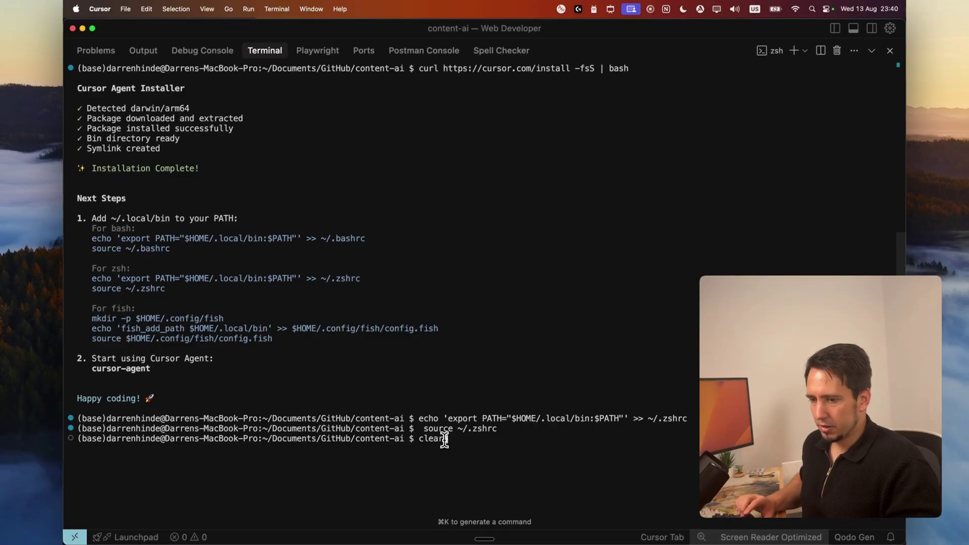
key(Return)
text(cursor-agen)
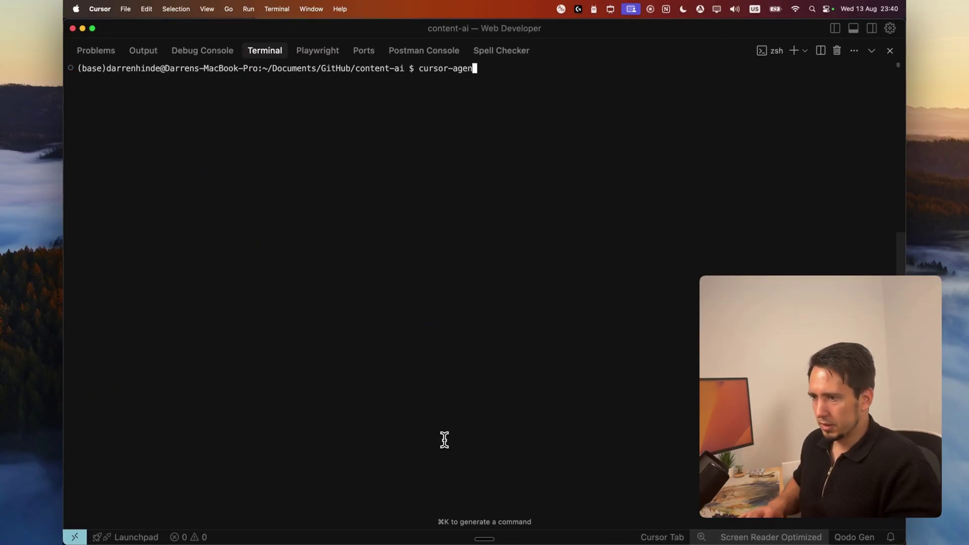
text(t)
Run cursor-agent to reach its welcome screen, then run cursor-agent login
key(Return)
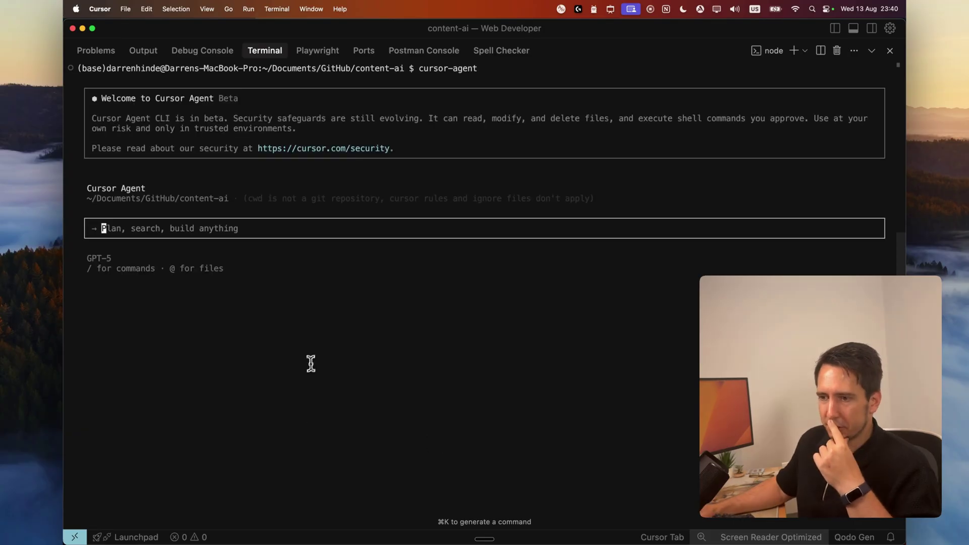
text(cursor-agent login)
drag(598, 205, 455, 188)
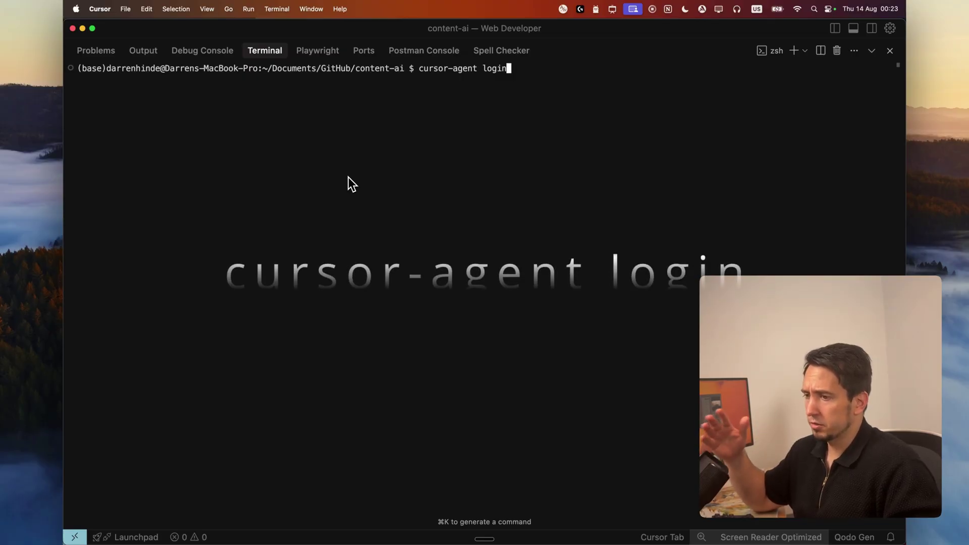
key(Return)
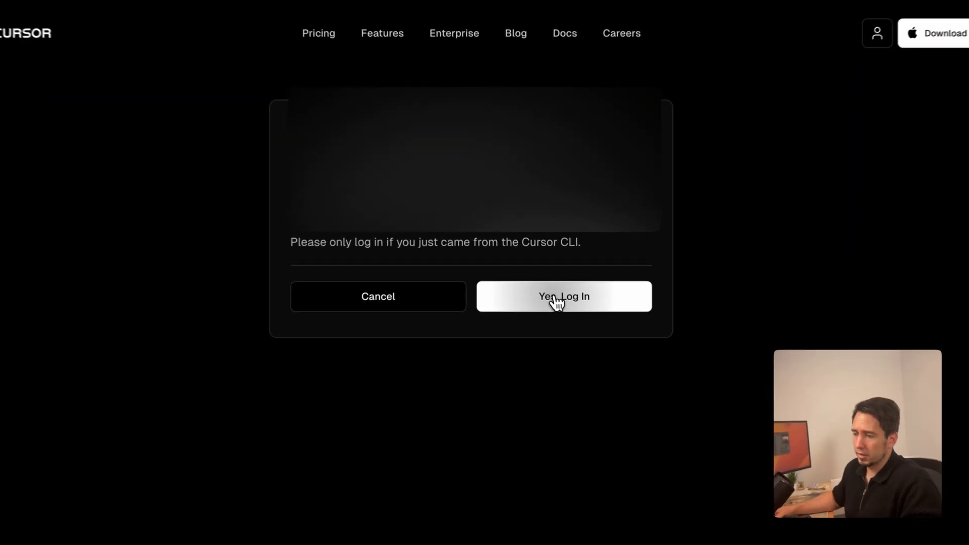
Approve the CLI login on cursor.com with 'Yes, Log In'
click(559, 268)
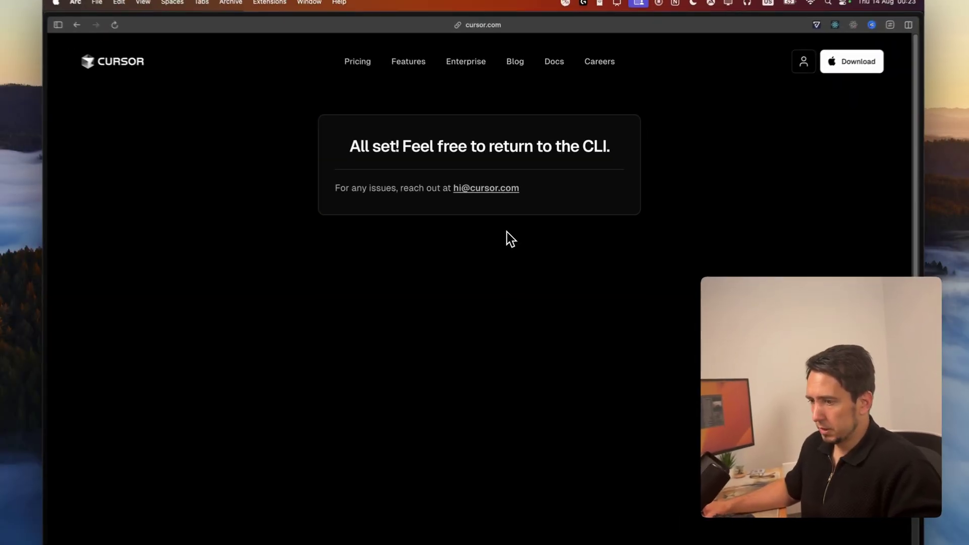
Launch cursor-agent in the content-ai terminal, browse the slash commands, then dismiss them
key(super+Tab)
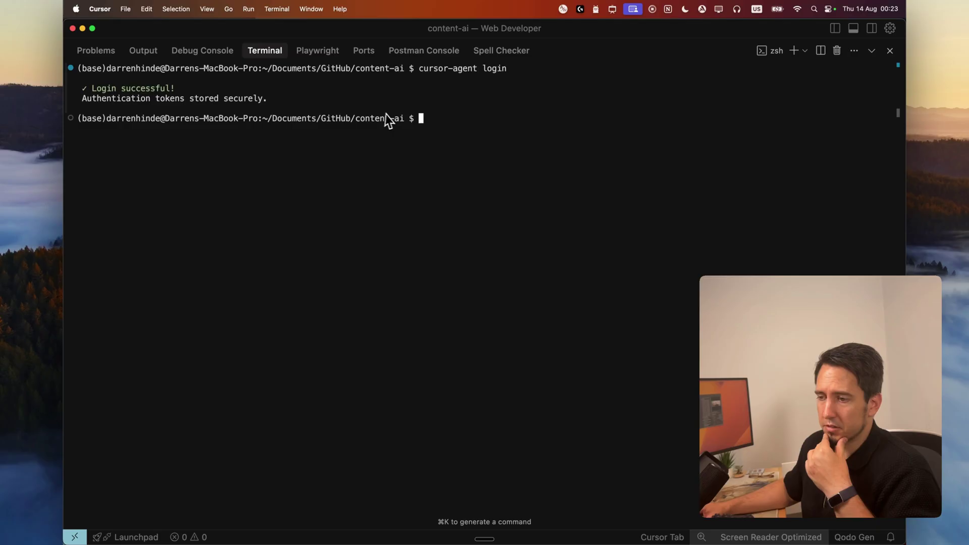
text(cursor-agent log)
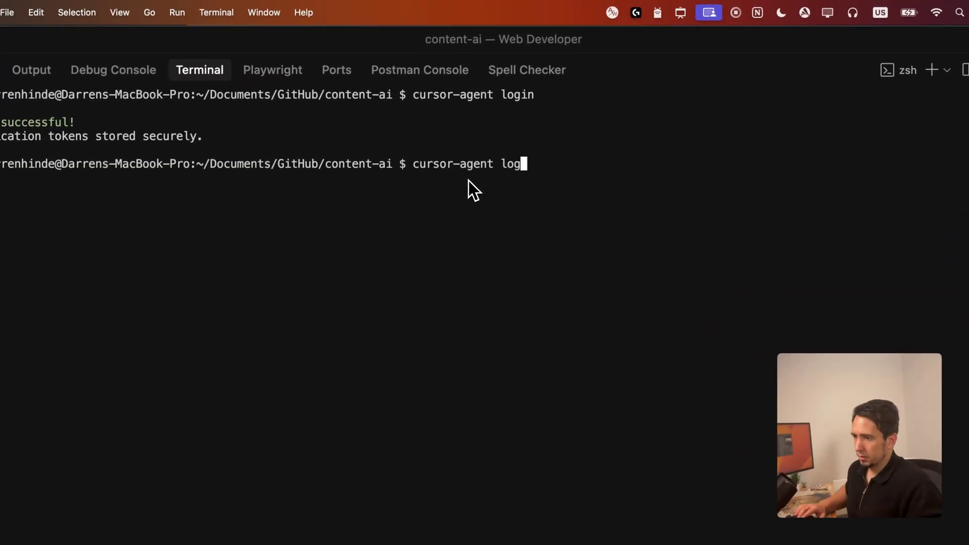
key(BackSpace)
key(BackSpace)
key(BackSpace)
key(Return)
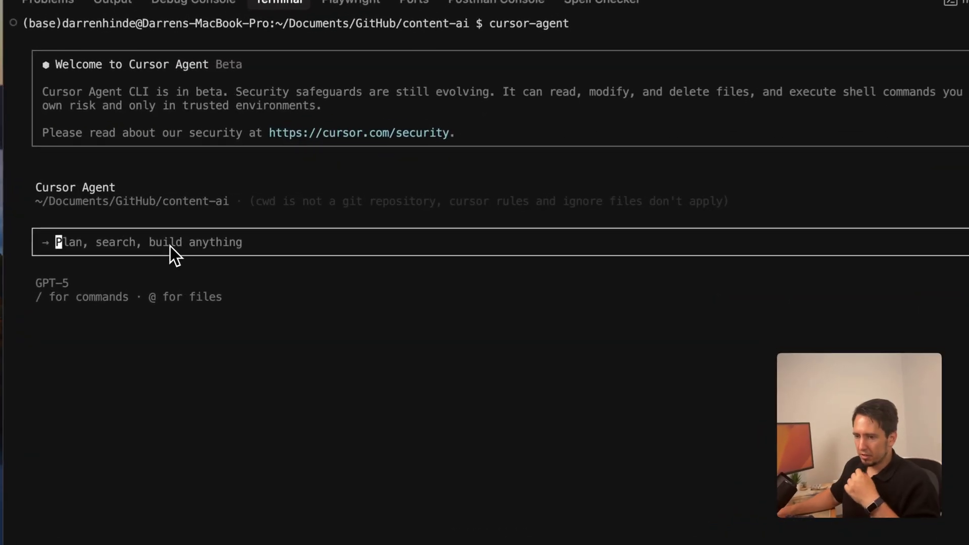
text(/)
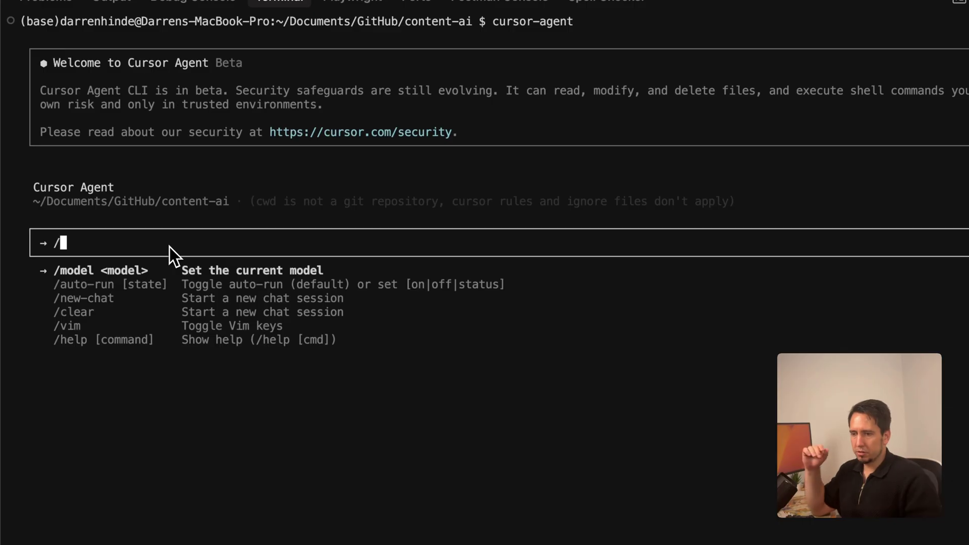
text(model)
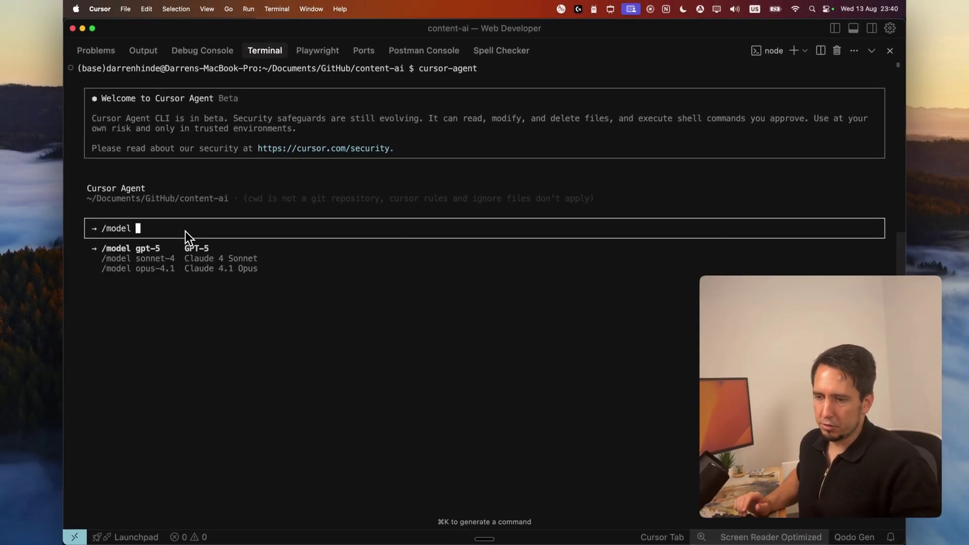
key(Down)
key(Down)
key(Down)
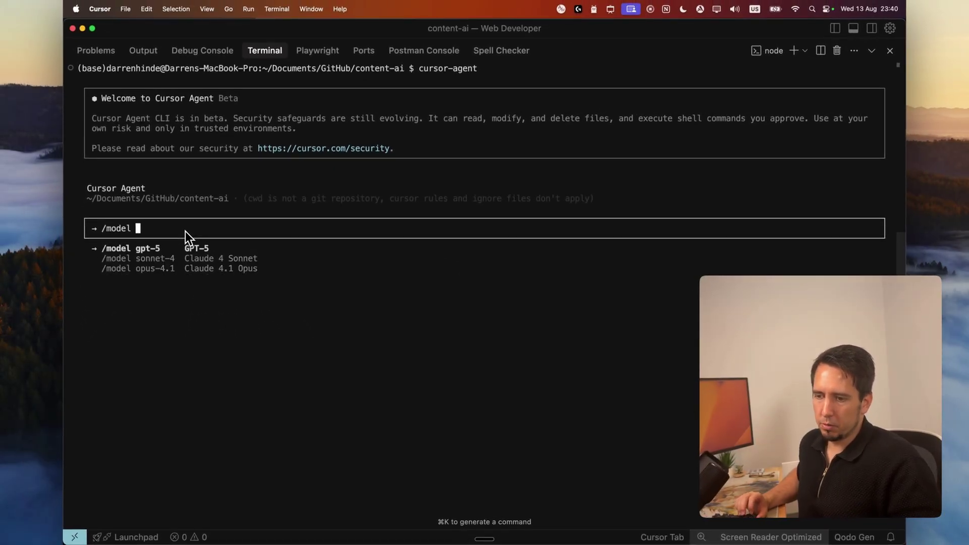
key(BackSpace)
key(BackSpace)
key(BackSpace)
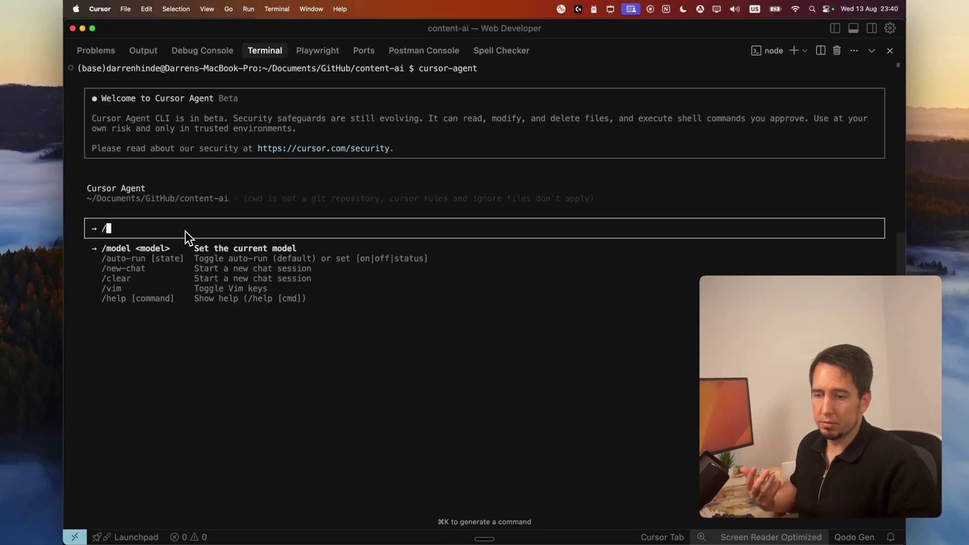
key(BackSpace)
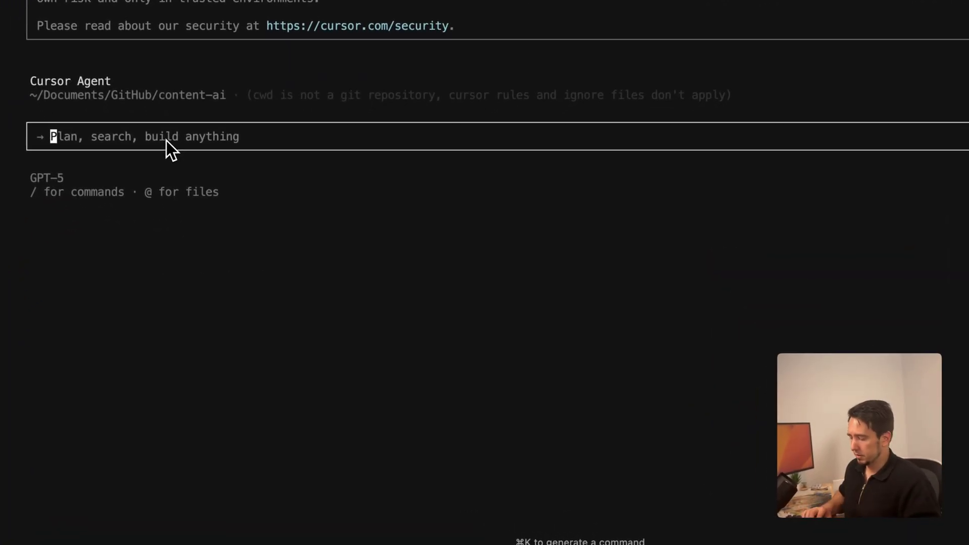
text(what is this codebase)
Ask the agent 'what is this codebase', read the content-ai summary, then /exit
key(Return)
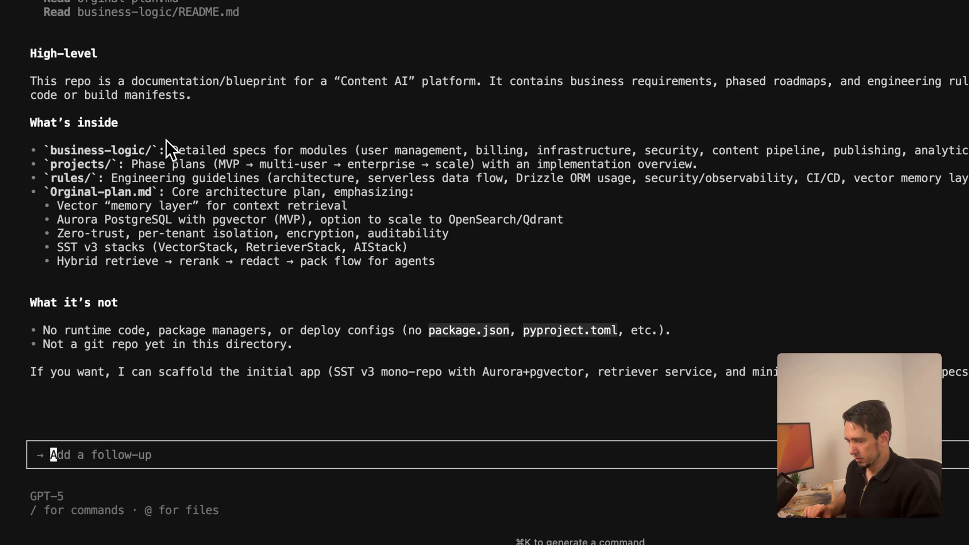
text(/e)
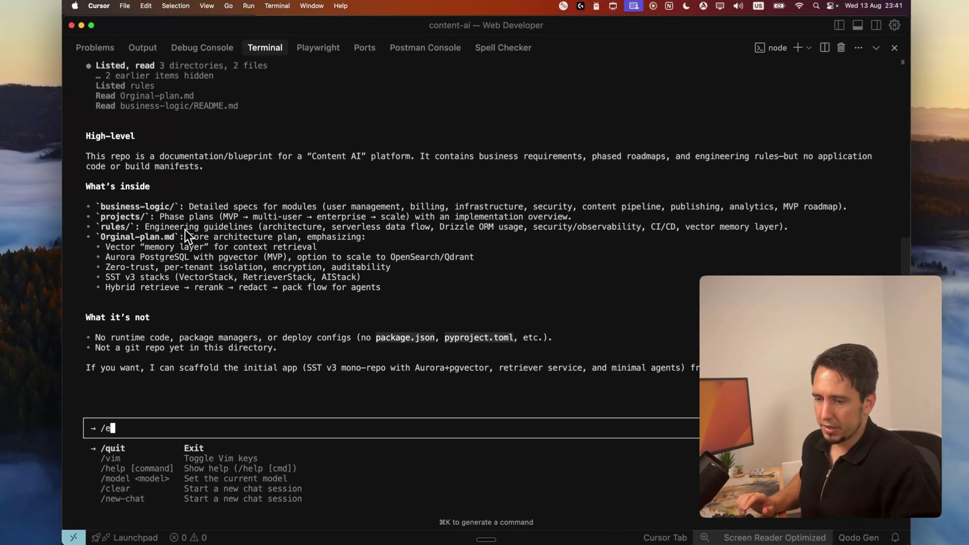
text(xit)
key(Return)
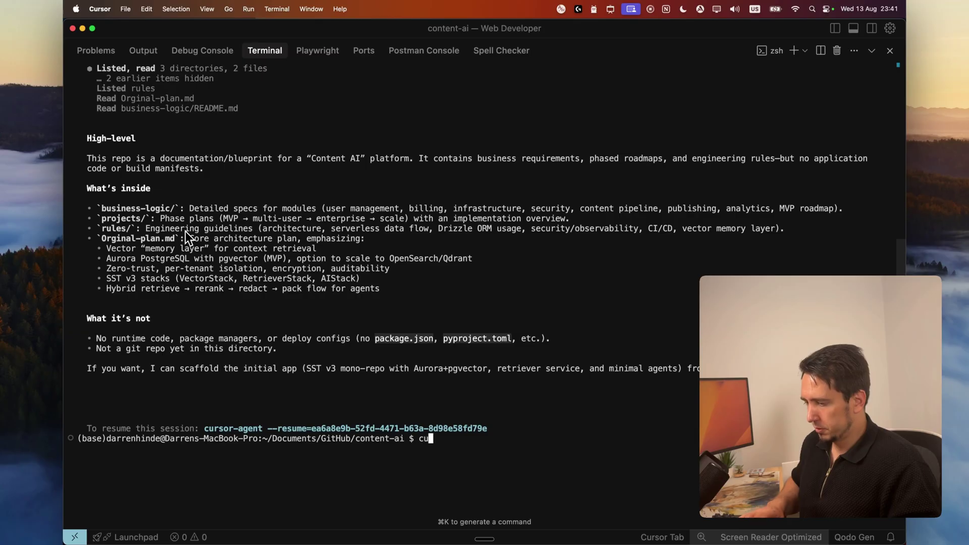
text(cust)
Resume the Codebase Info chat via cursor-agent --resume, then exit to the shell
key(BackSpace)
key(BackSpace)
text(rsor-agent )
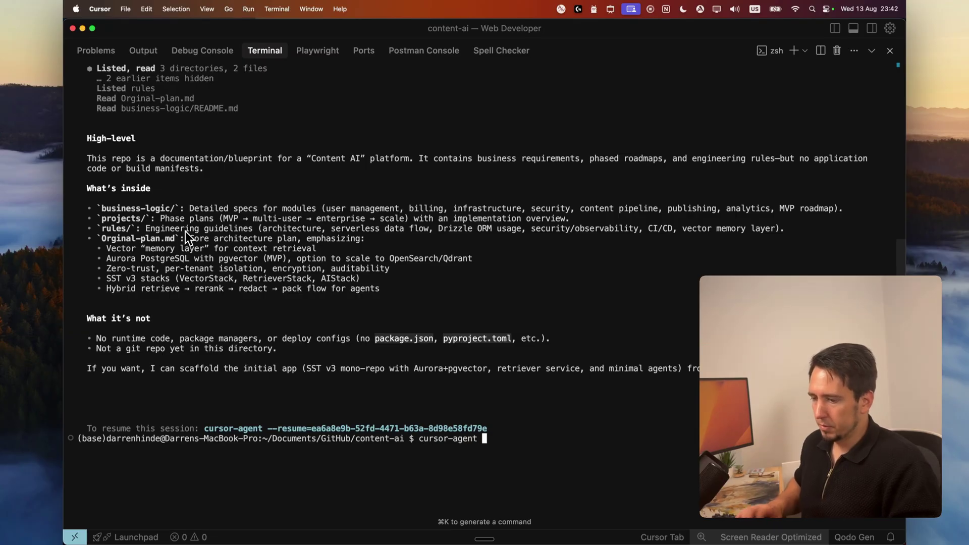
text(--resume)
key(Return)
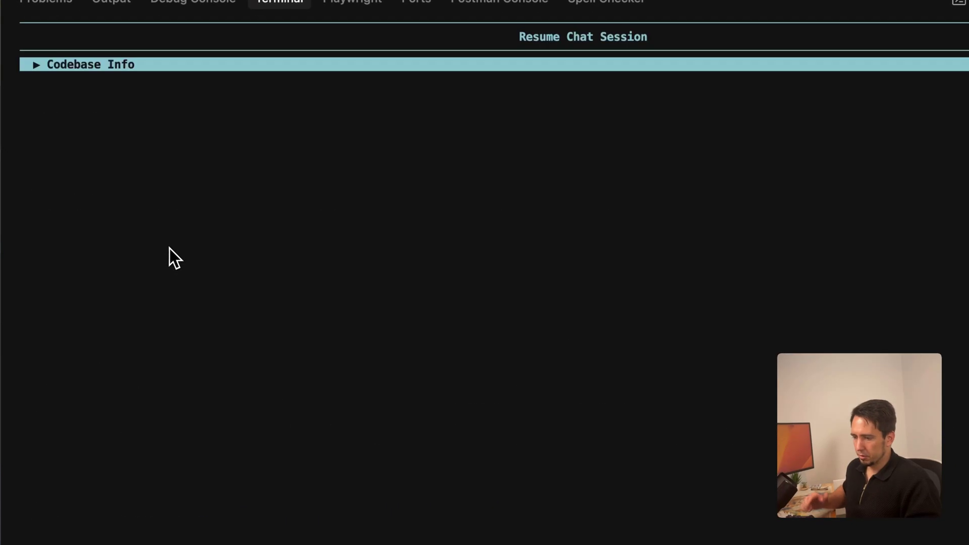
key(Return)
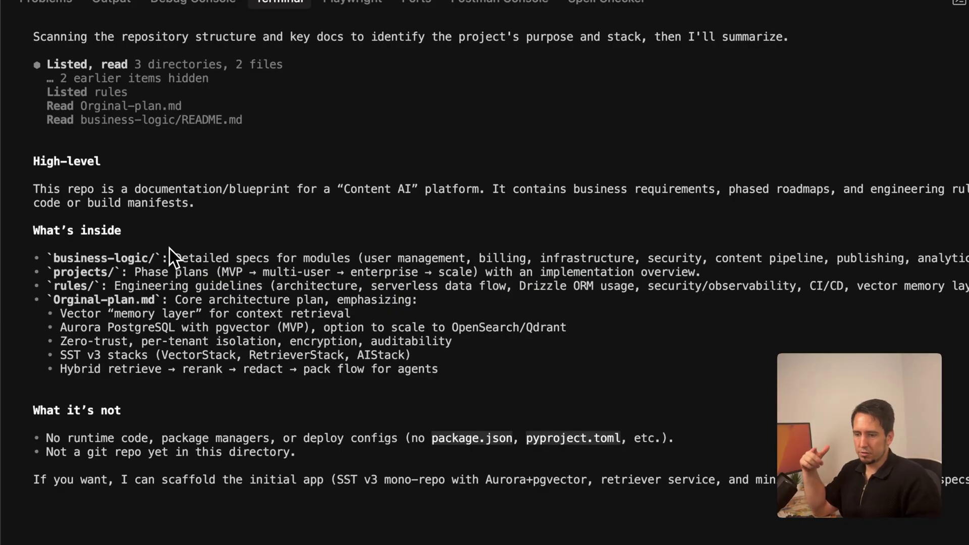
key(ctrl+c)
text(cursor-agent)
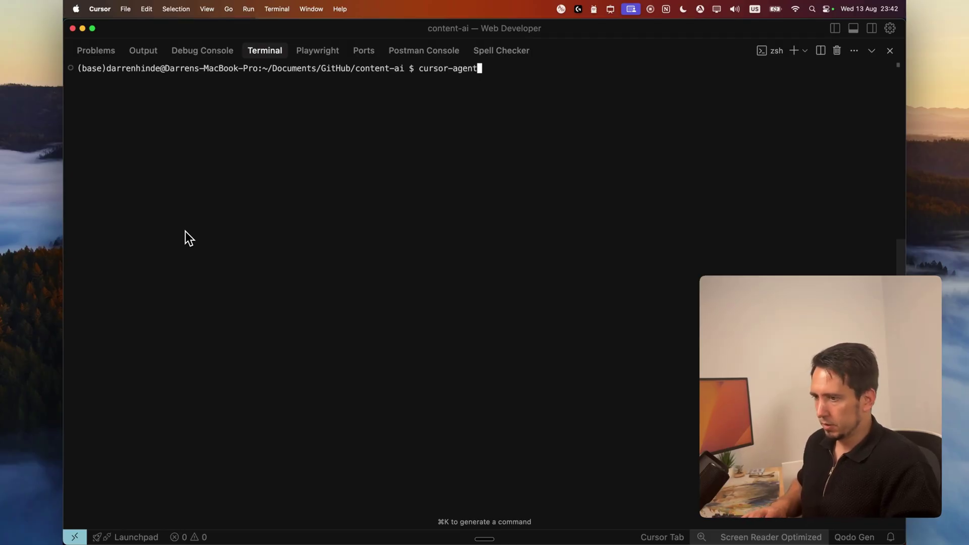
text(")
text(Tell me ajoke")
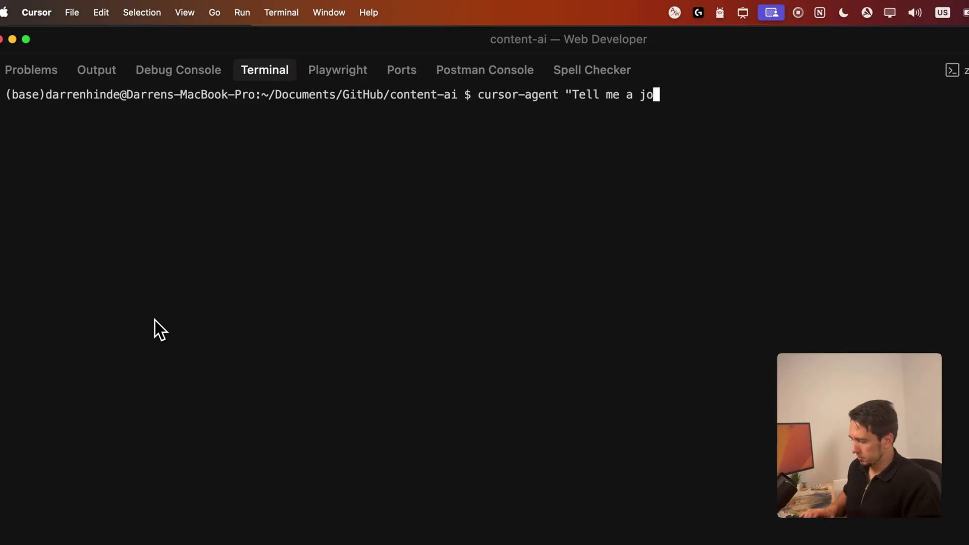
Run cursor-agent "Tell me a joke", then /exit and clear the terminal
key(Return)
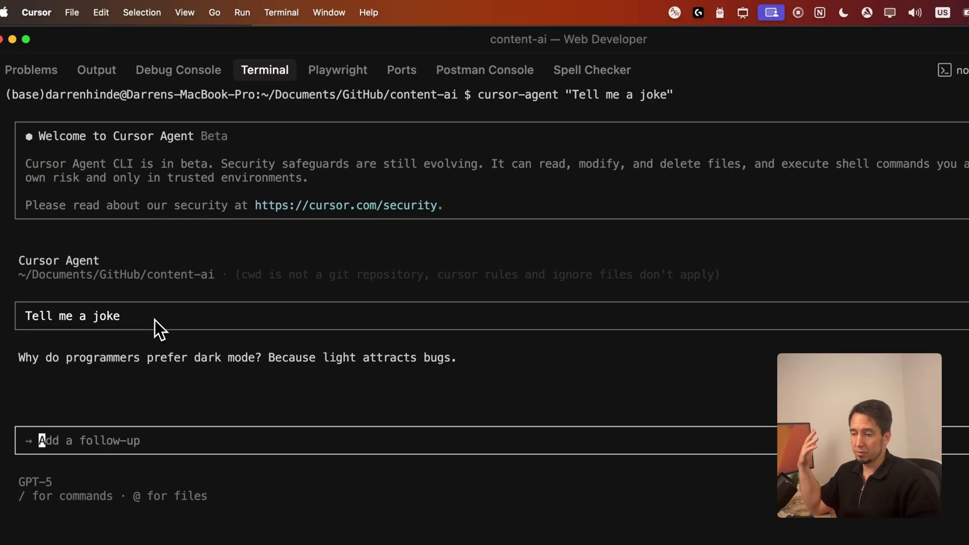
text(/exit)
key(Return)
text(cl)
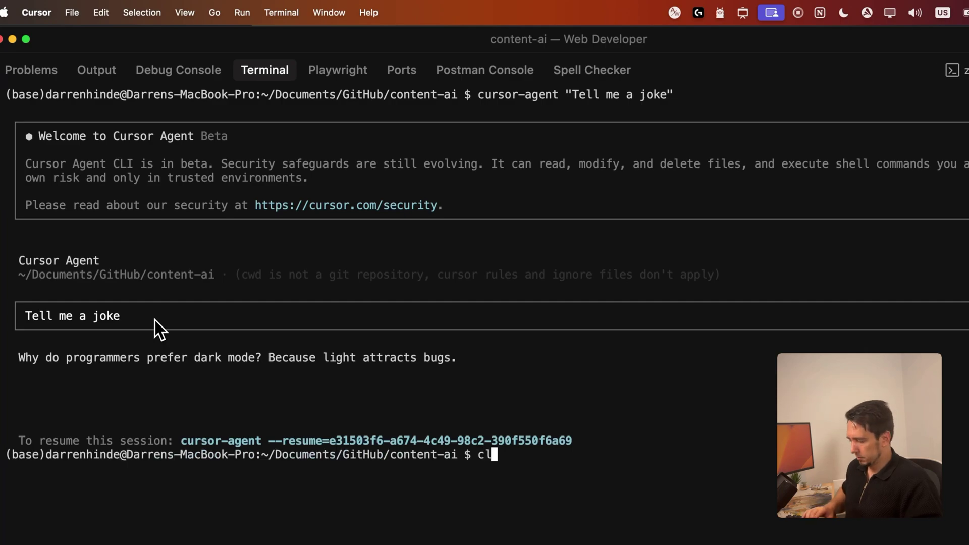
text(ear)
key(Return)
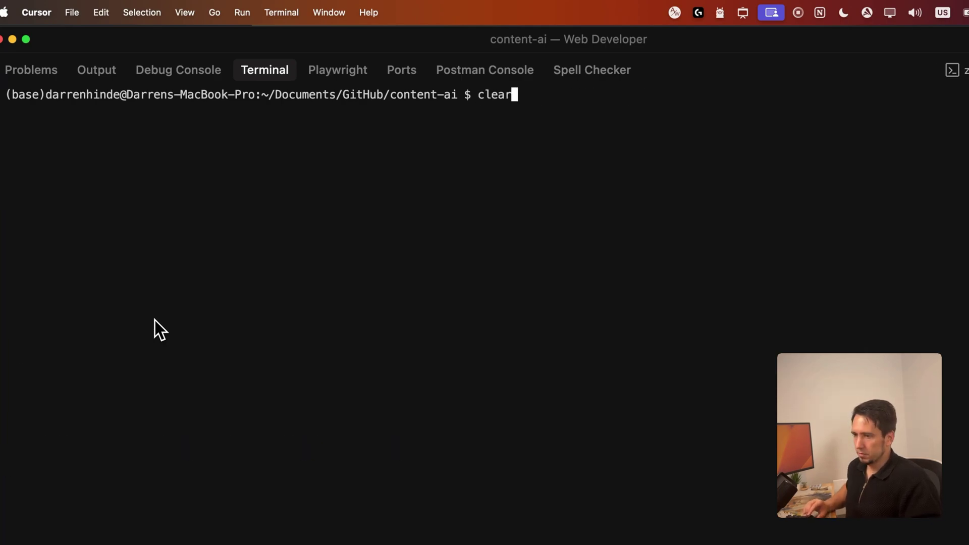
Run cursor-agent ls and open Joke Teller from the Joke Teller and Codebase Info sessions
key(Up)
key(Down)
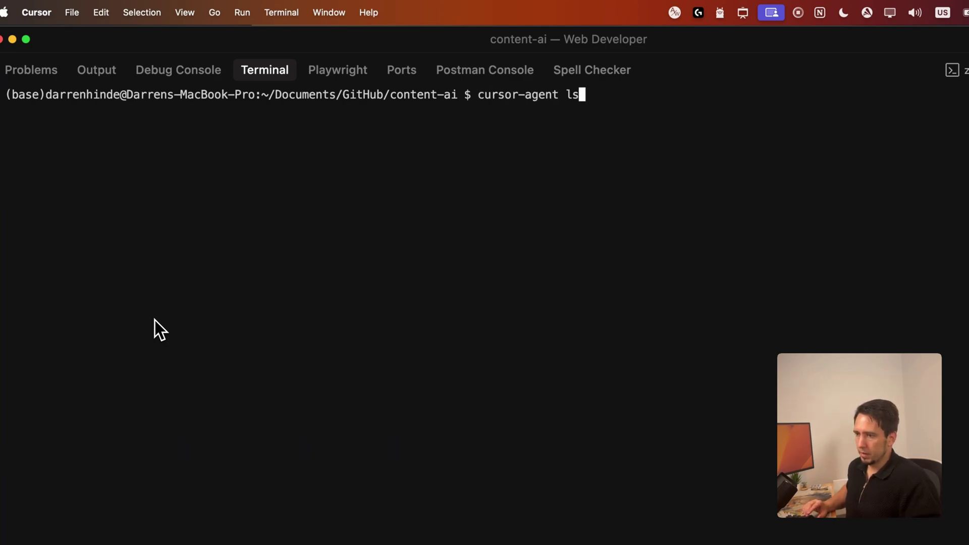
key(Return)
key(Down)
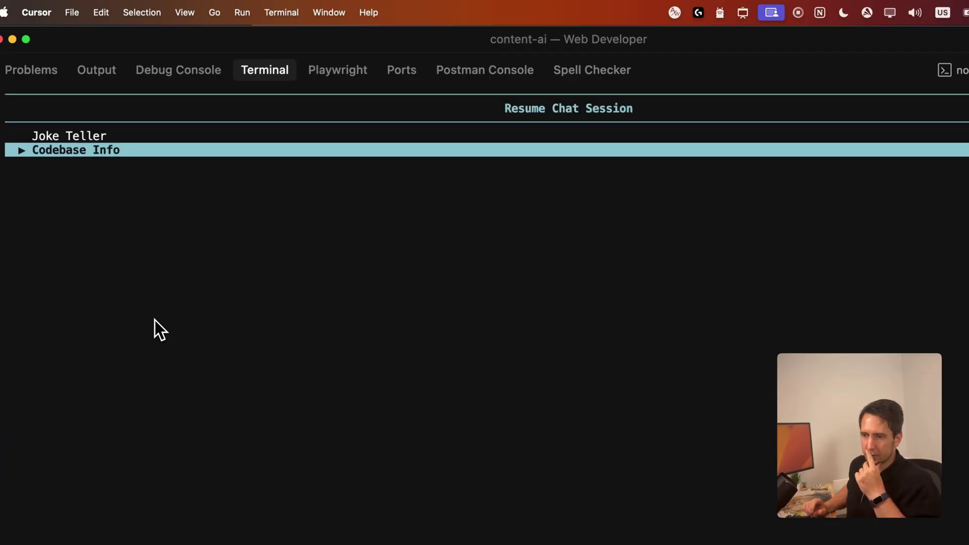
key(Up)
key(Down)
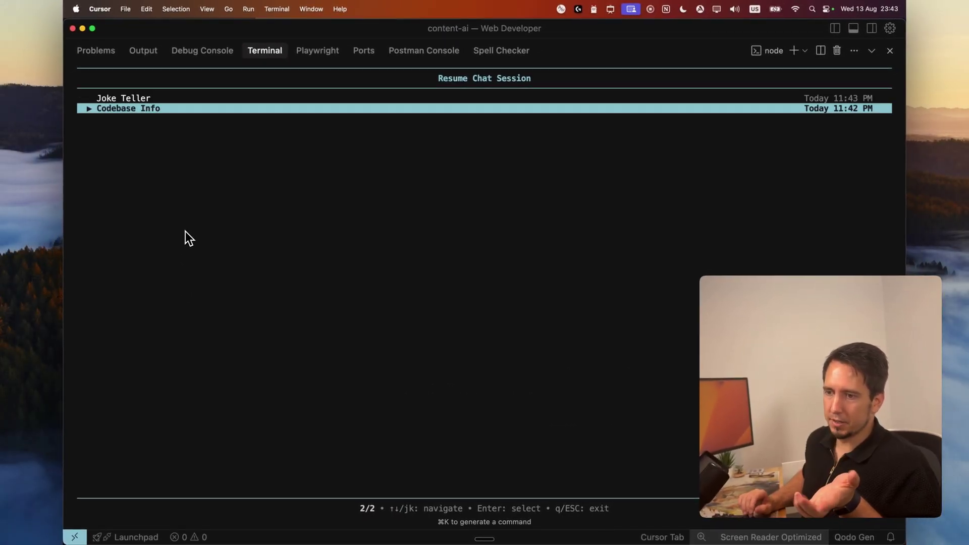
key(Up)
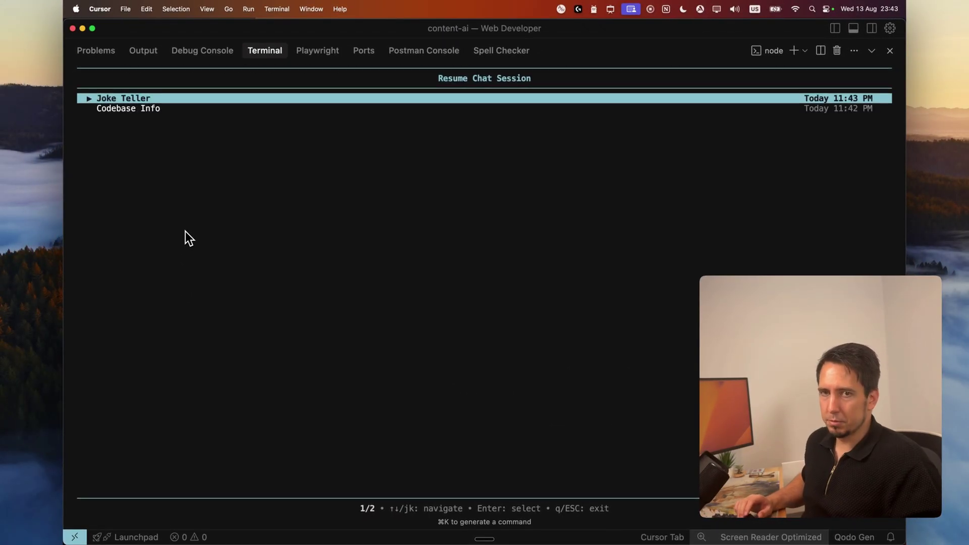
key(Return)
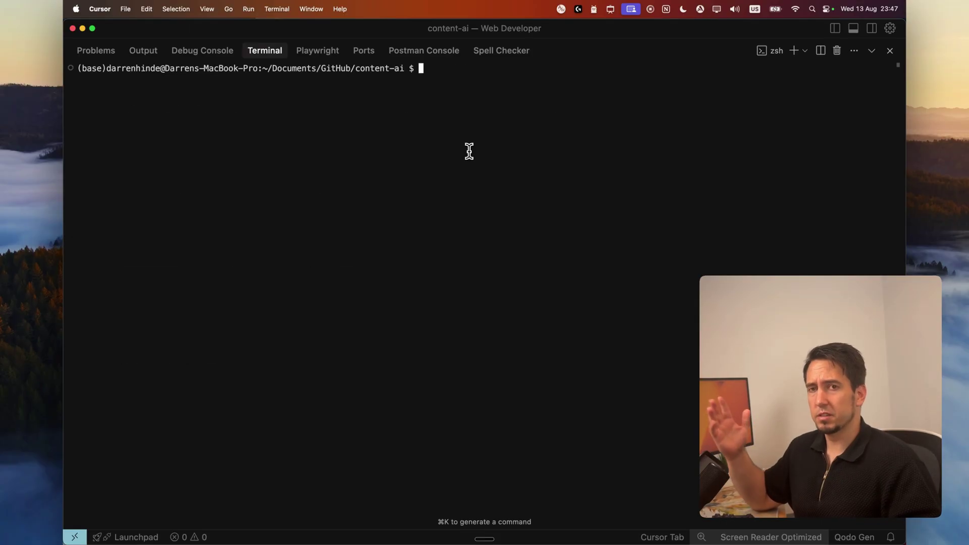
Run cursor-agent chat "find and fix security vulnerabilities" with --print --output-format json
key(super+v)
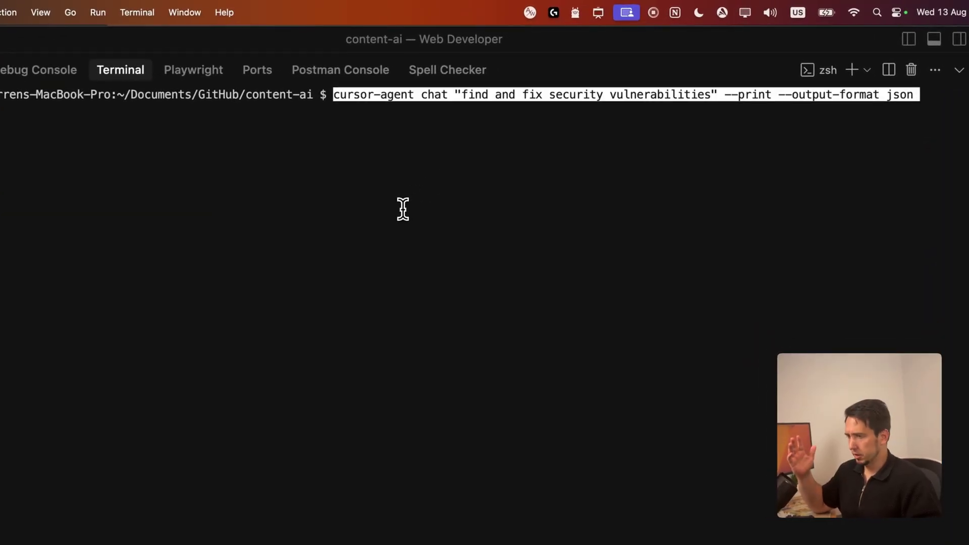
key(Right)
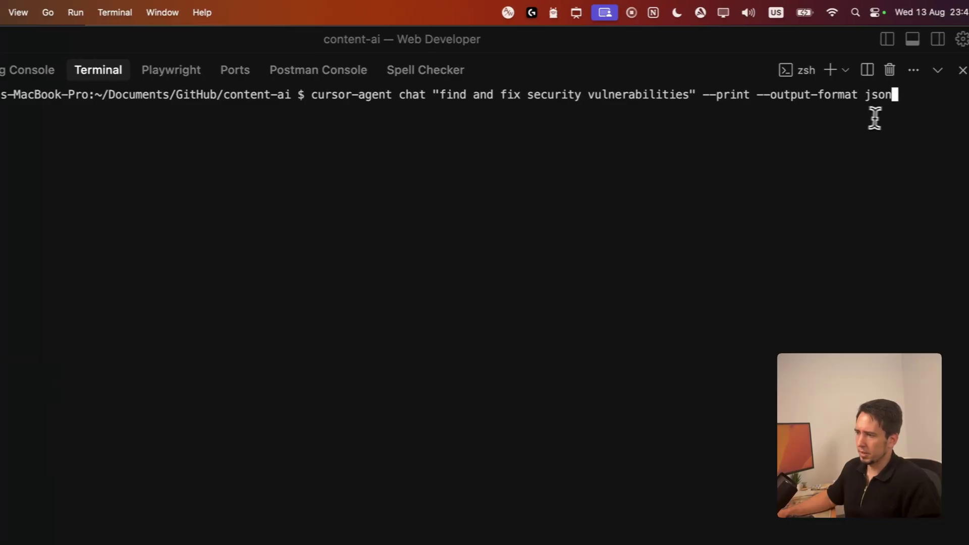
key(Return)
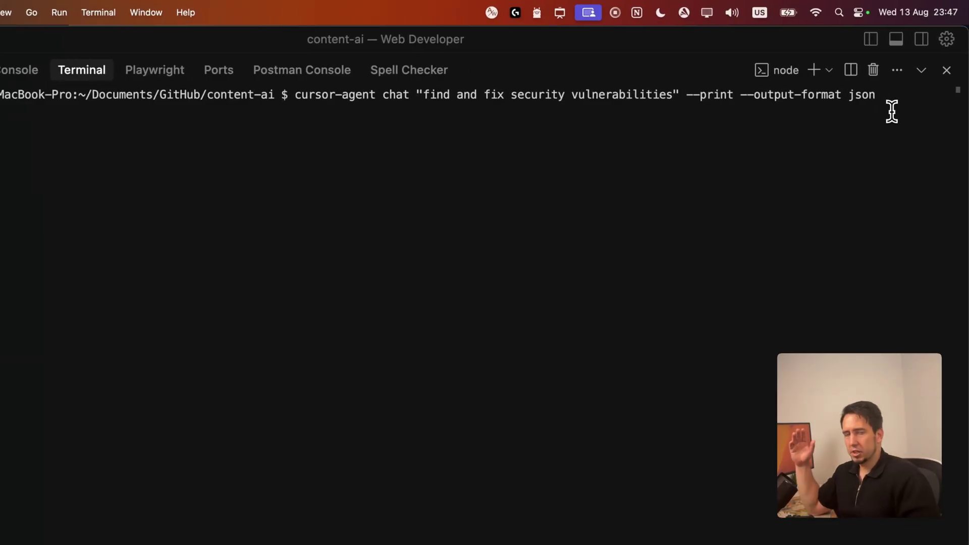